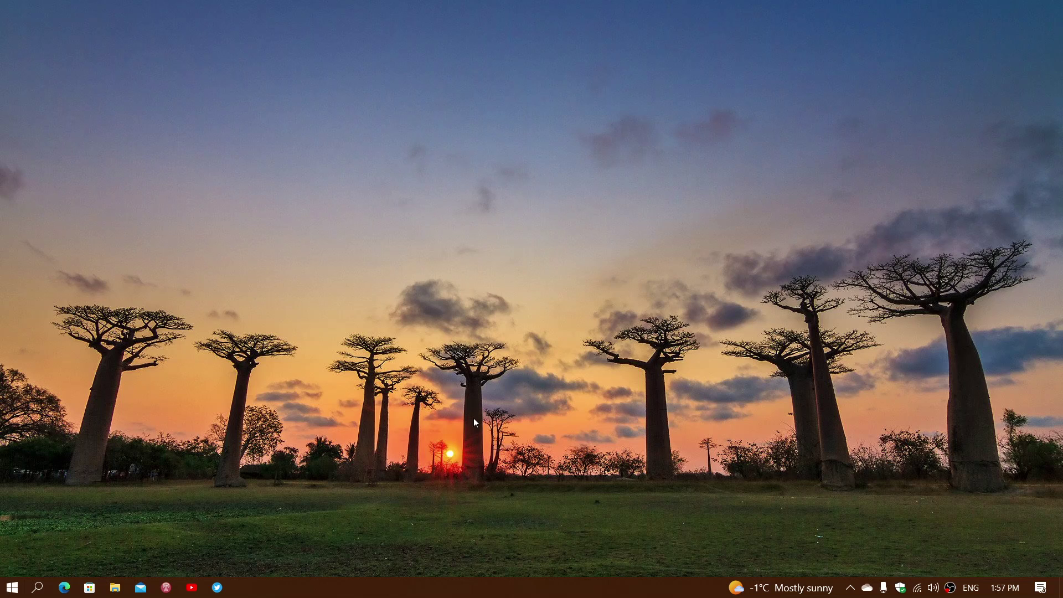
Step: Go to Update & Security in Windows Settings, via the Start menu, to reach Windows Update
left_click(11, 590)
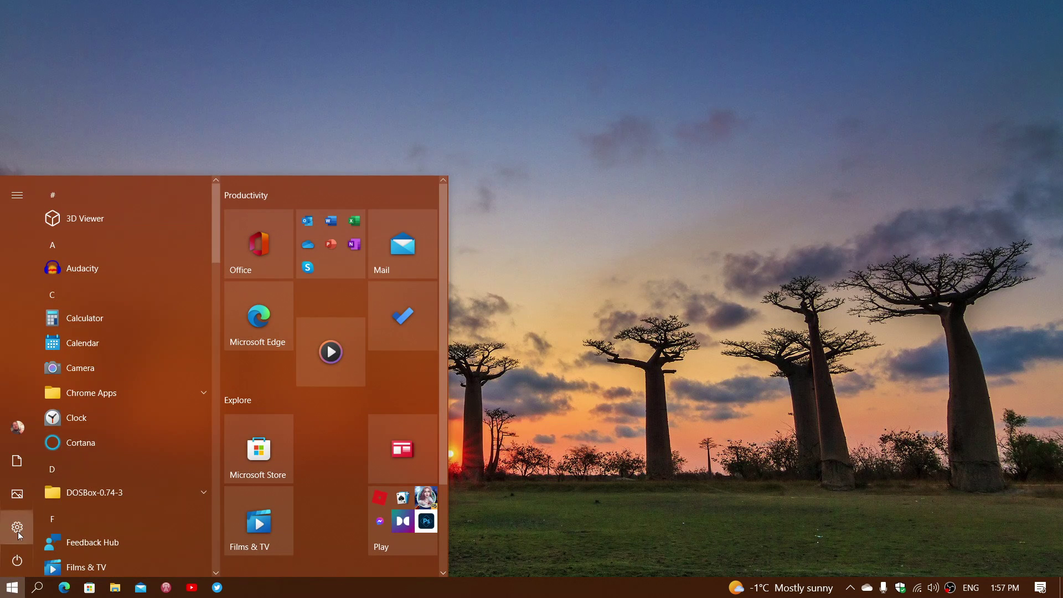
left_click(19, 529)
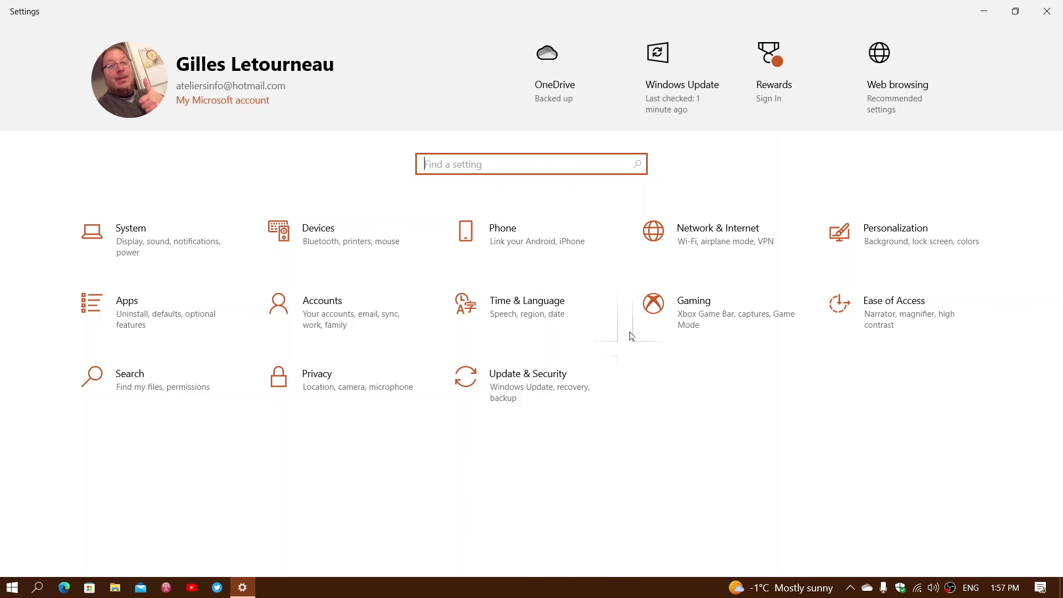
left_click(543, 384)
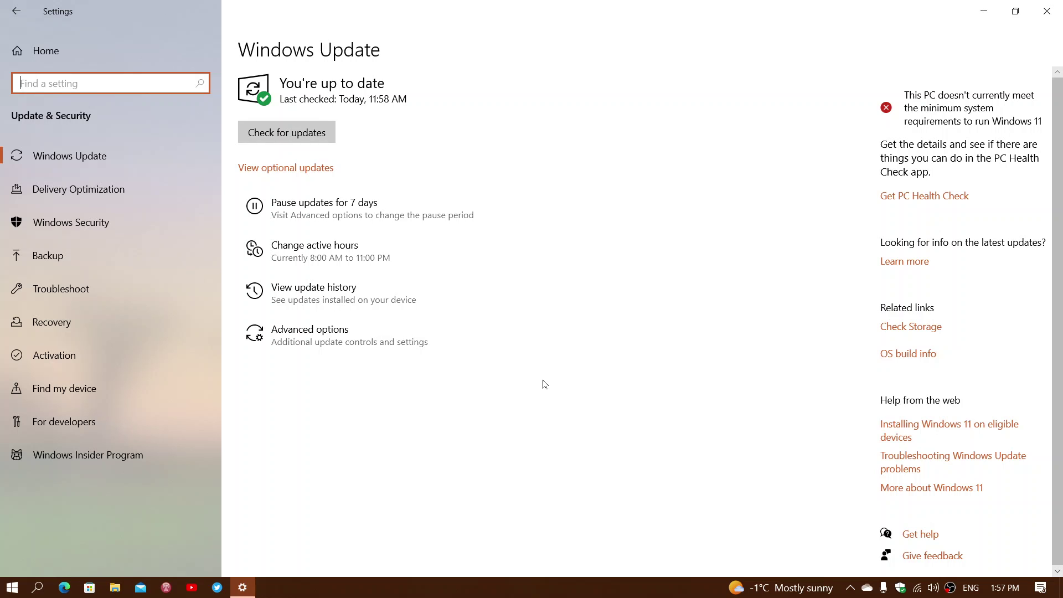
Step: Show the update history with the 22H2 feature update and 39 installed quality updates
left_click(327, 292)
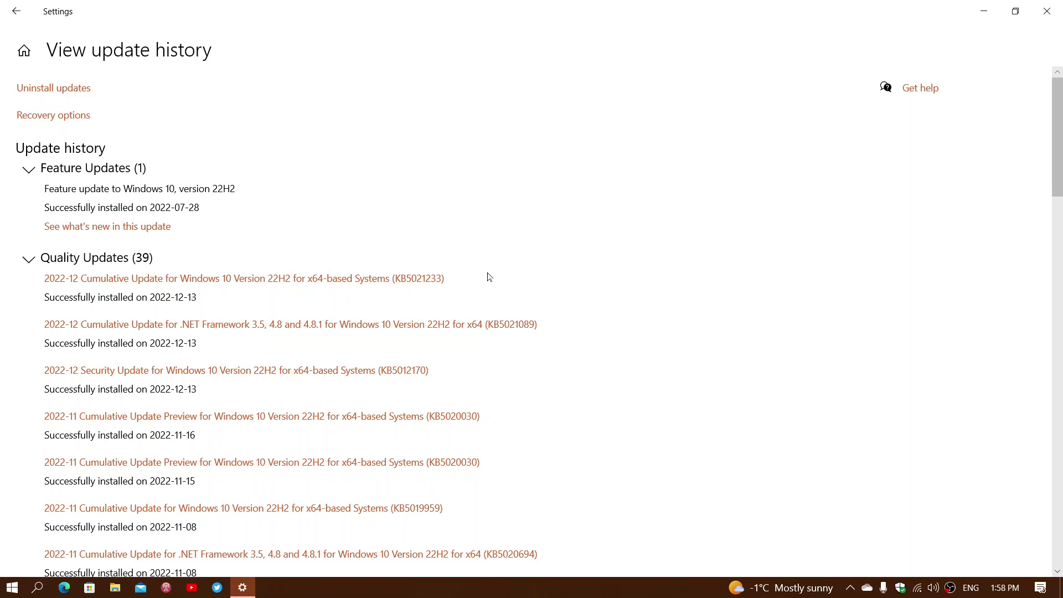
Step: Close the Windows Settings window
left_click(1057, 12)
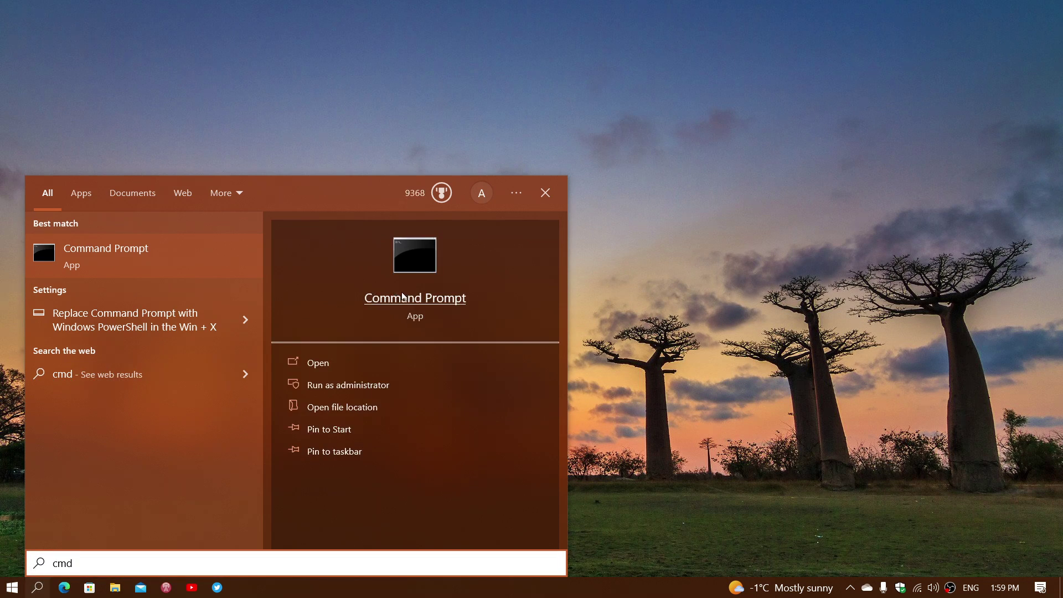
Step: Launch Command Prompt from the 'cmd' search results
left_click(404, 297)
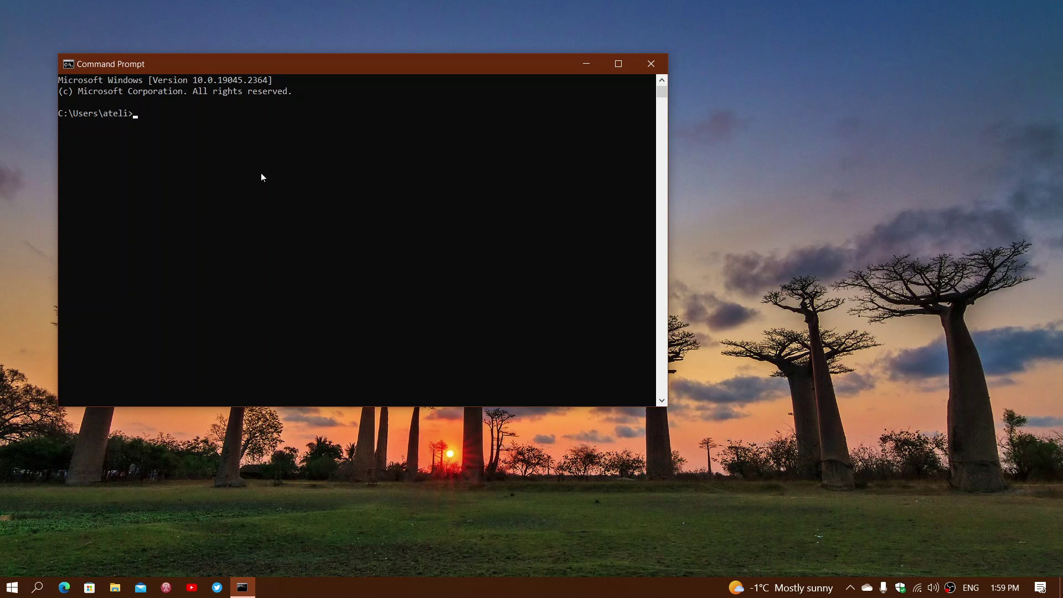
Step: Enter 'xcopy C:\windows\system32\drivers\hidparse.sys C:\windows\system32\hidparse.sys' at the prompt without running it
type("xcopy C:\\windows\\system32\\drivers\\hidparse.sys C:\\windows\\system32\\hidparse.sys")
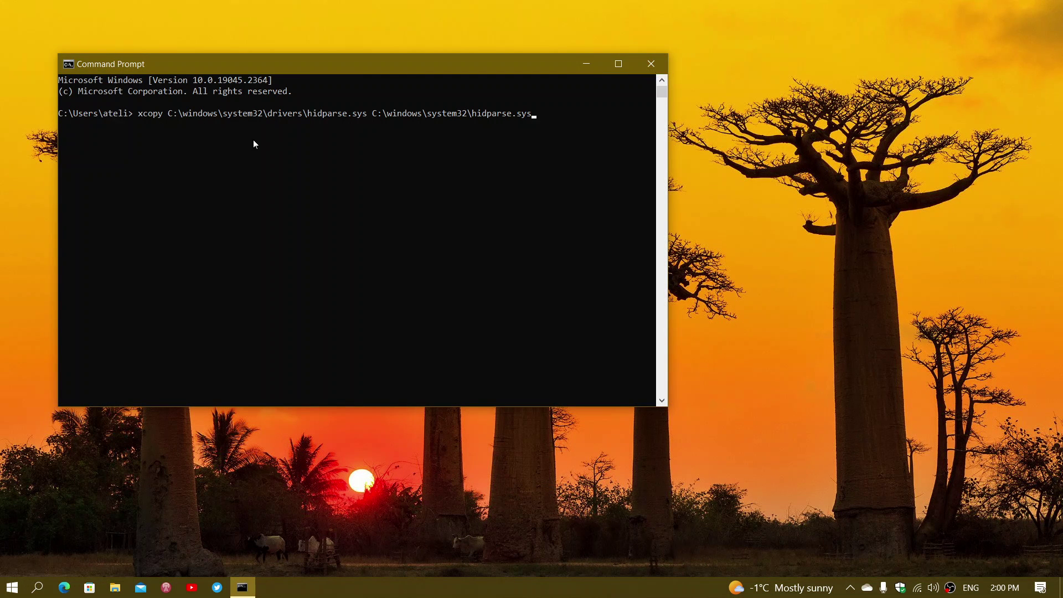
Step: Close the Command Prompt window, leaving the empty desktop
left_click(655, 60)
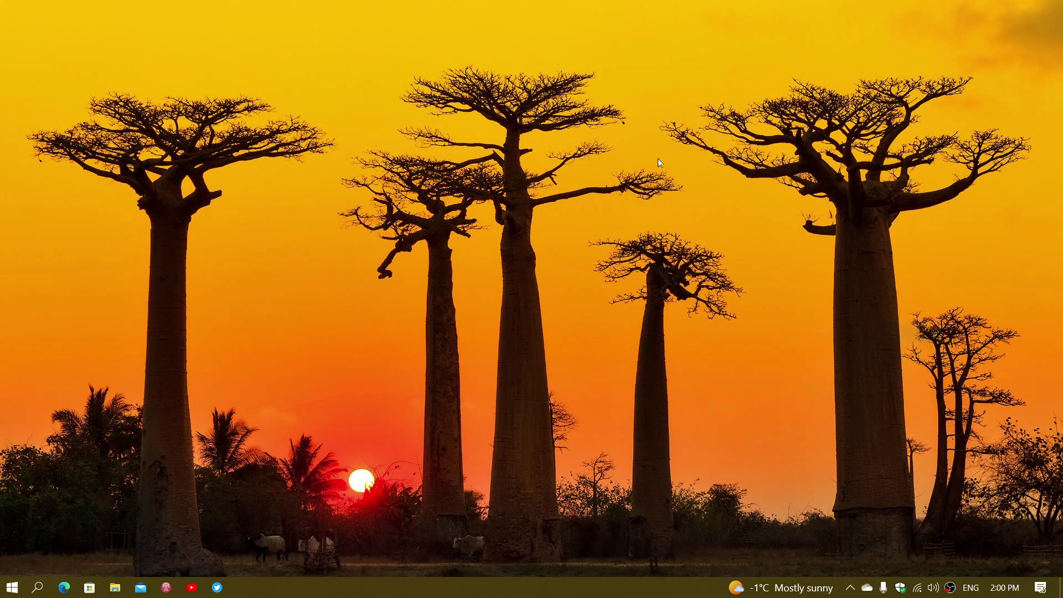